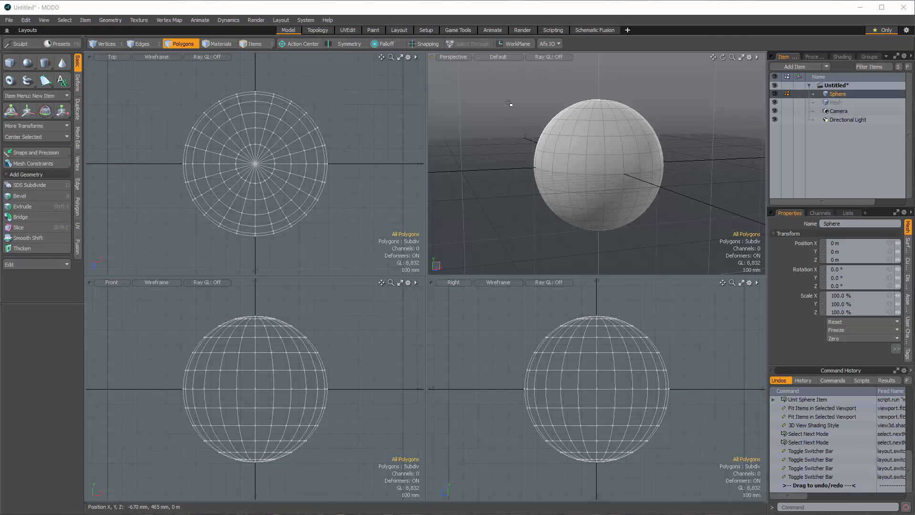
Turn off the starred-only filter for the layout list, and hide and restore the layout switcher bar.
left_click(887, 31)
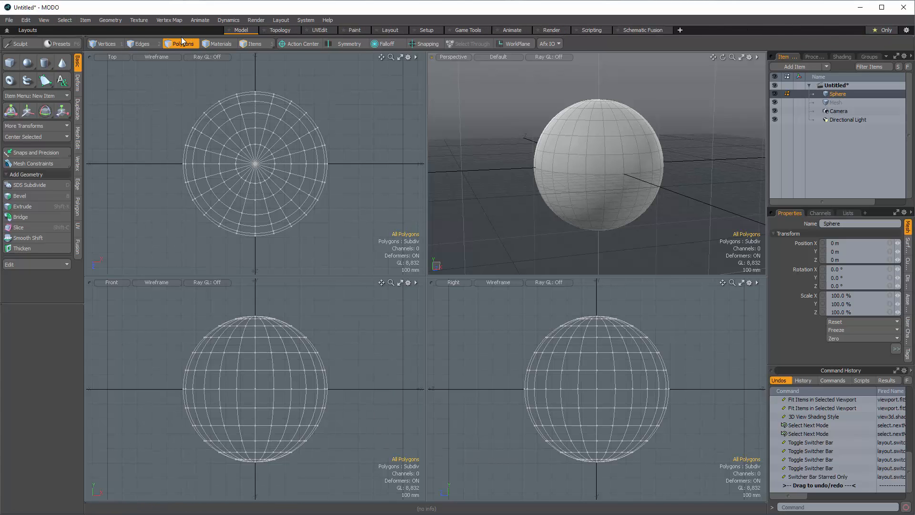
left_click(7, 32)
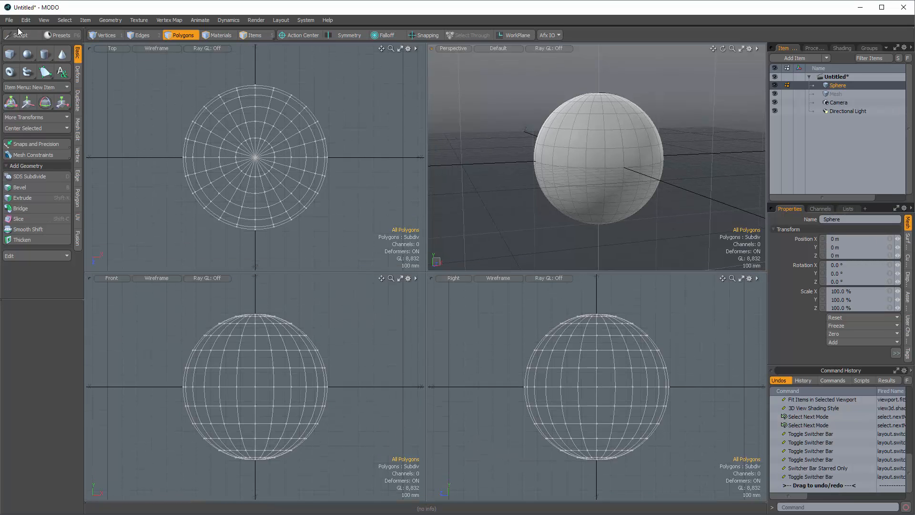
left_click(528, 26)
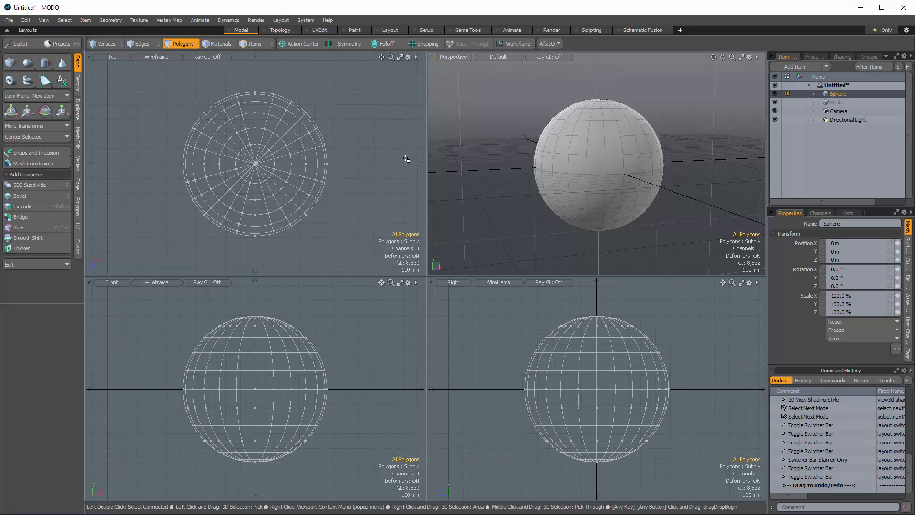
Switch to the Topology layout and inspect the sphere up close from different angles.
left_click(279, 30)
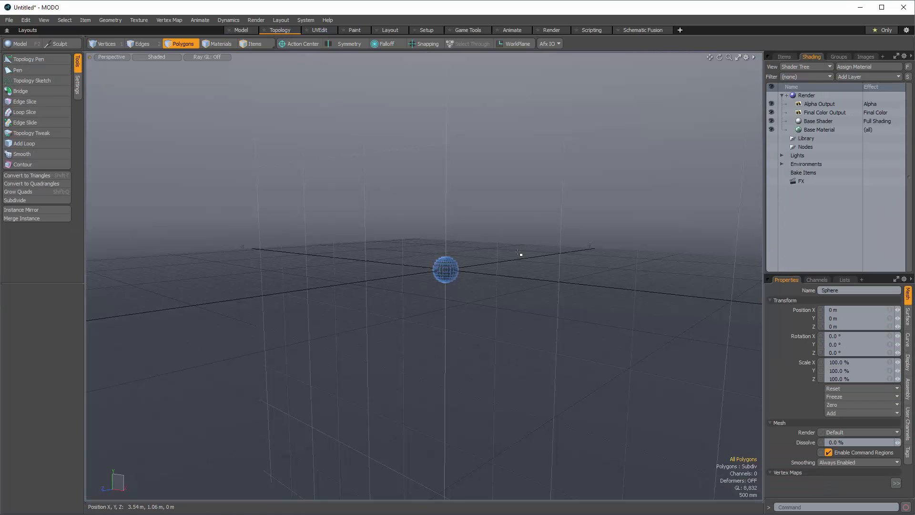
left_click_drag(454, 292, 492, 255, "alt")
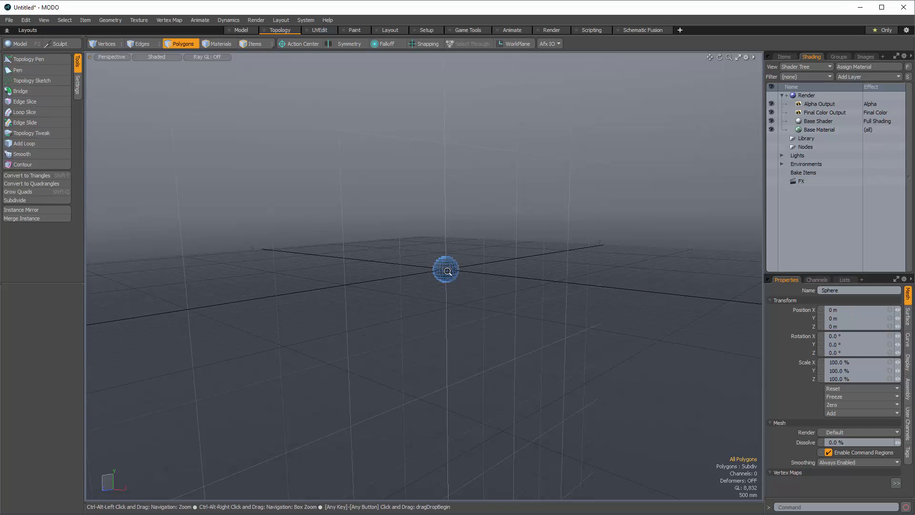
left_click_drag(453, 268, 587, 250, "ctrl+alt")
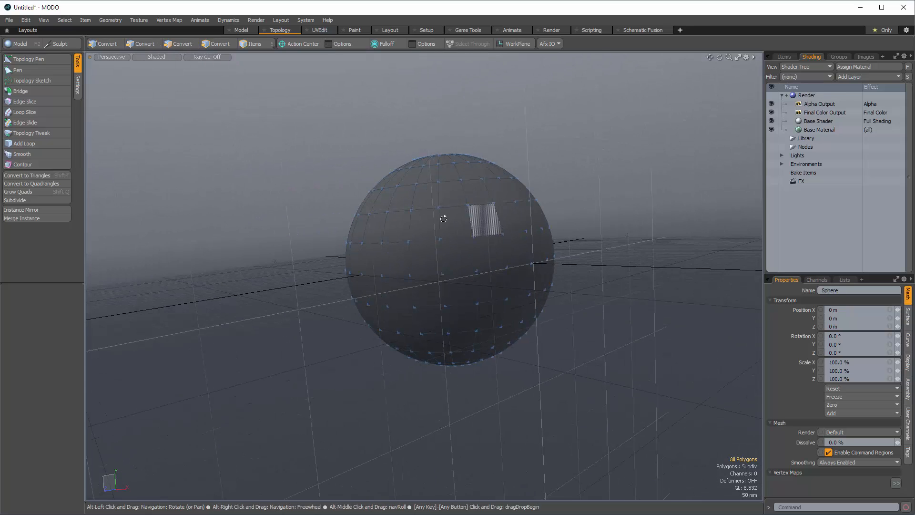
left_click_drag(442, 215, 513, 243, "alt")
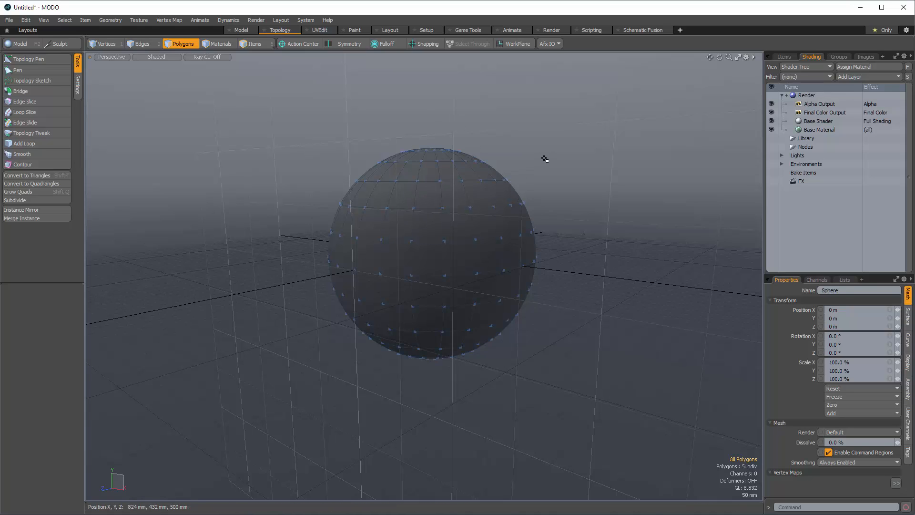
Switch to the UVEdit layout and examine the sphere up close beside its UV map.
left_click(321, 31)
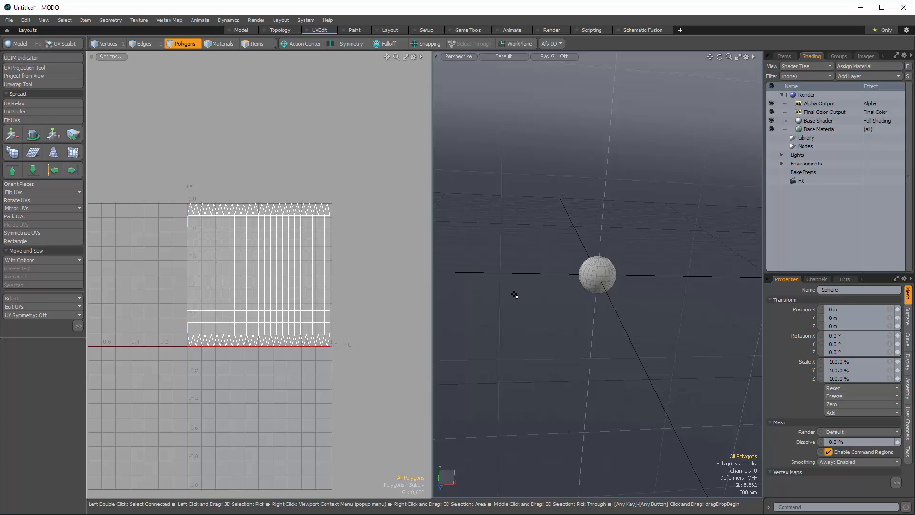
left_click_drag(515, 295, 599, 315, "alt")
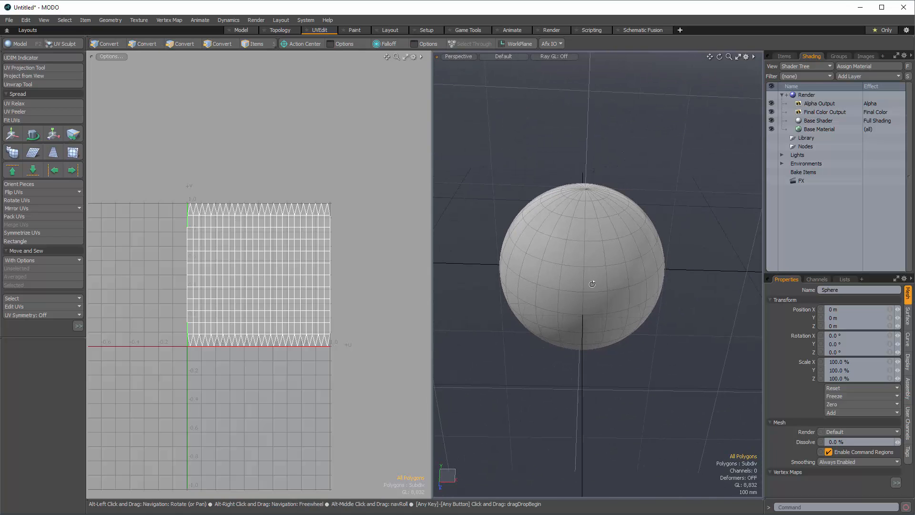
left_click_drag(583, 263, 557, 267, "alt")
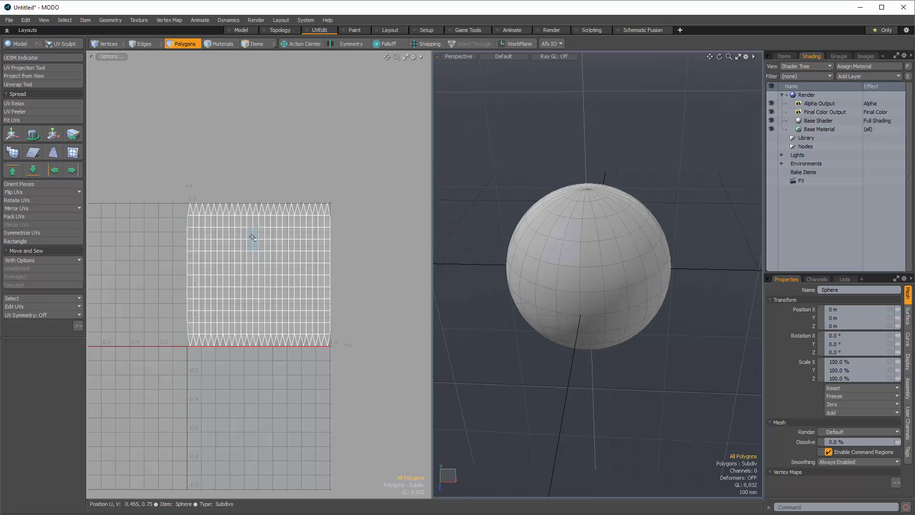
Select a horizontal band of polygons across the middle of the UV map, inspect it on the sphere, and clear the selection.
left_click_drag(206, 274, 306, 273)
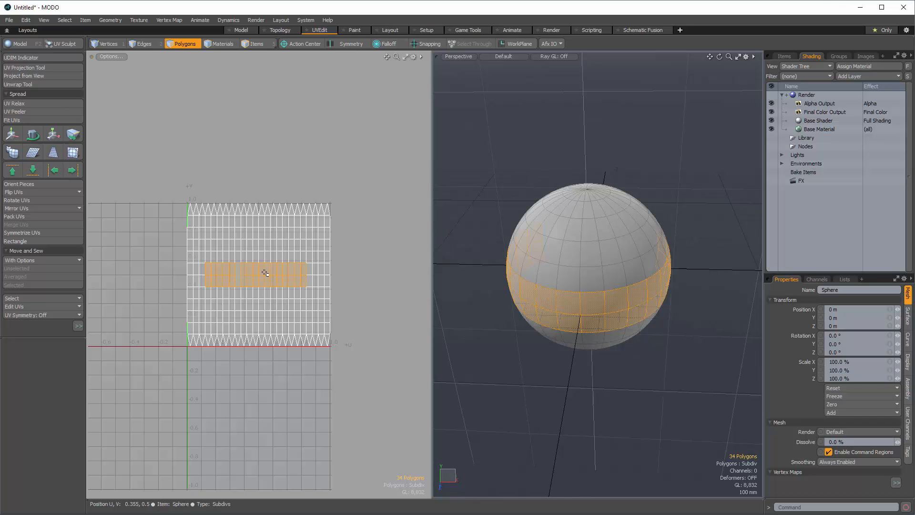
left_click_drag(586, 267, 687, 302, "alt")
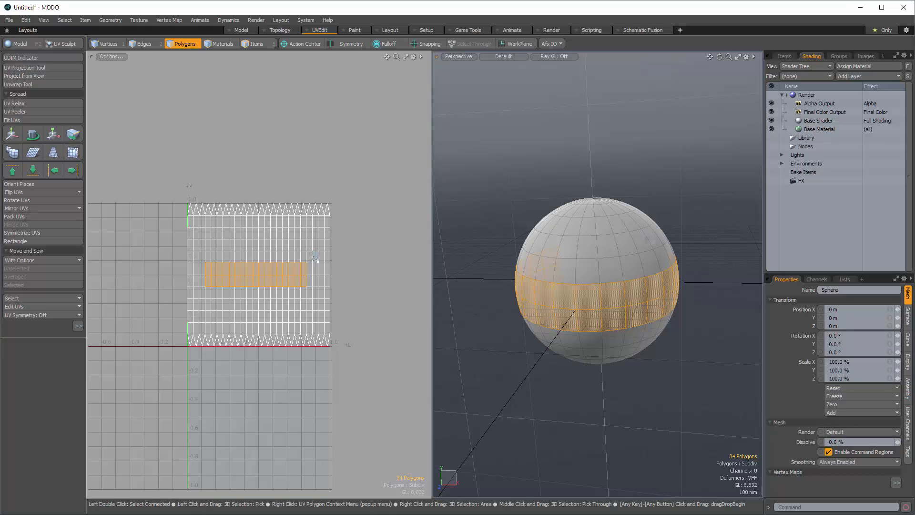
left_click(349, 249)
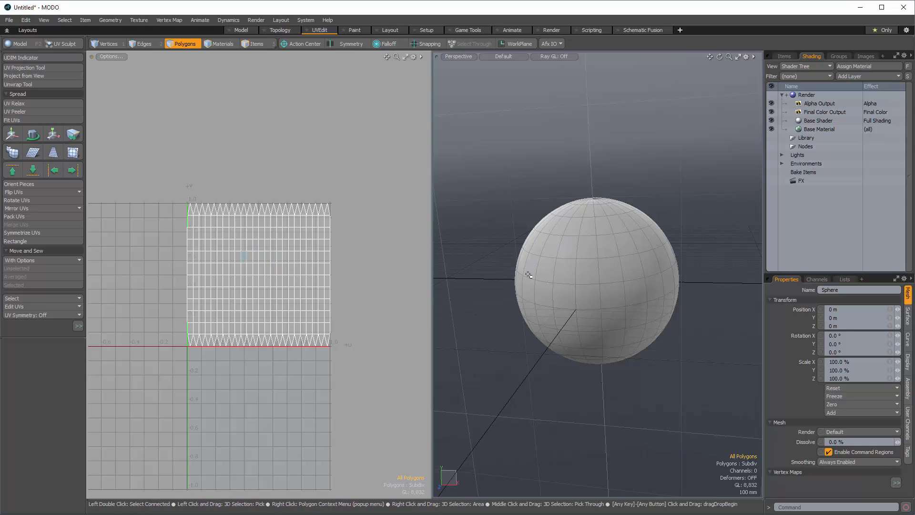
left_click_drag(594, 302, 580, 319, "alt")
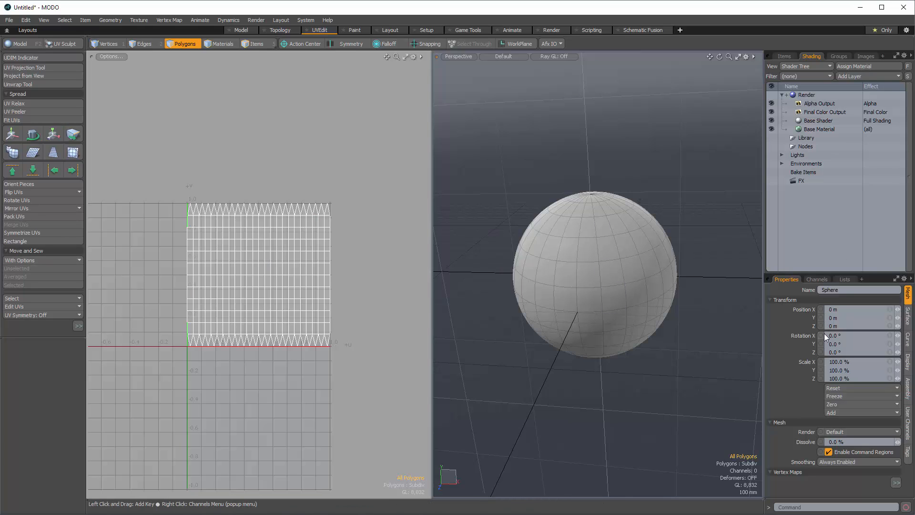
Switch to the Paint layout and inspect the shaded sphere from several angles.
left_click(354, 31)
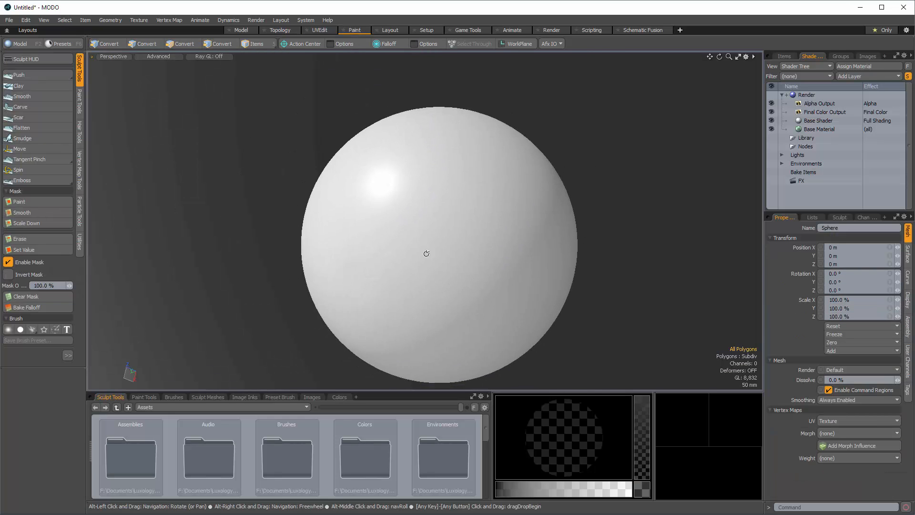
left_click_drag(472, 277, 418, 205, "alt")
left_click_drag(419, 205, 474, 233, "alt")
mouse_move(474, 234)
left_mouse_down("alt+shift")
mouse_move(476, 210)
mouse_move(438, 224)
mouse_move(467, 224)
left_mouse_up("alt+shift")
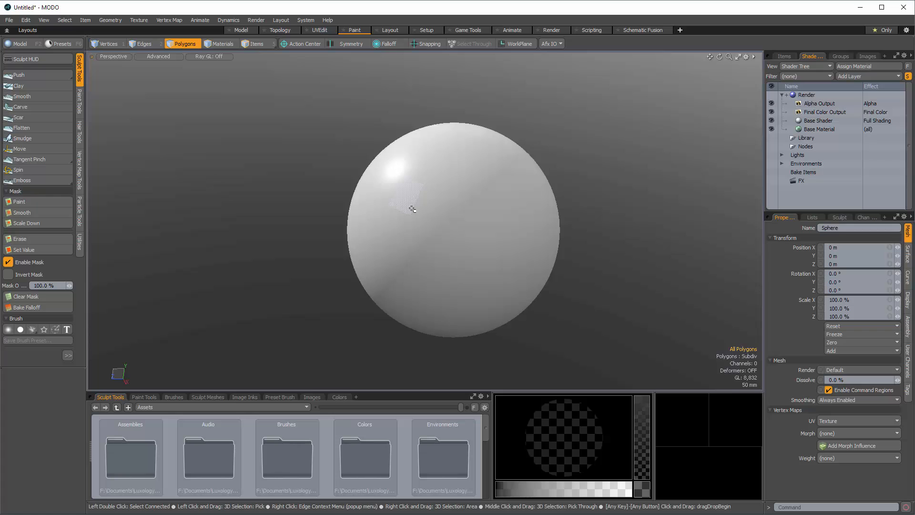
left_click_drag(485, 271, 577, 179, "alt")
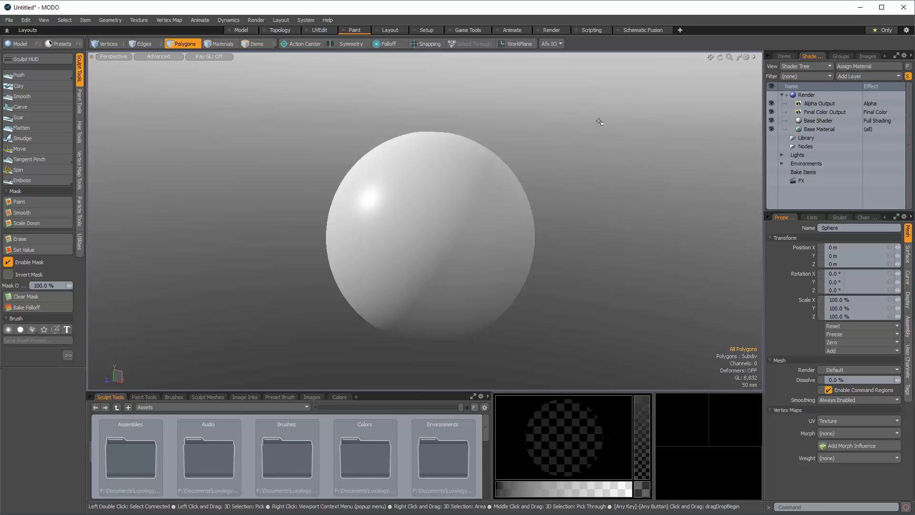
left_click_drag(600, 121, 568, 145, "alt")
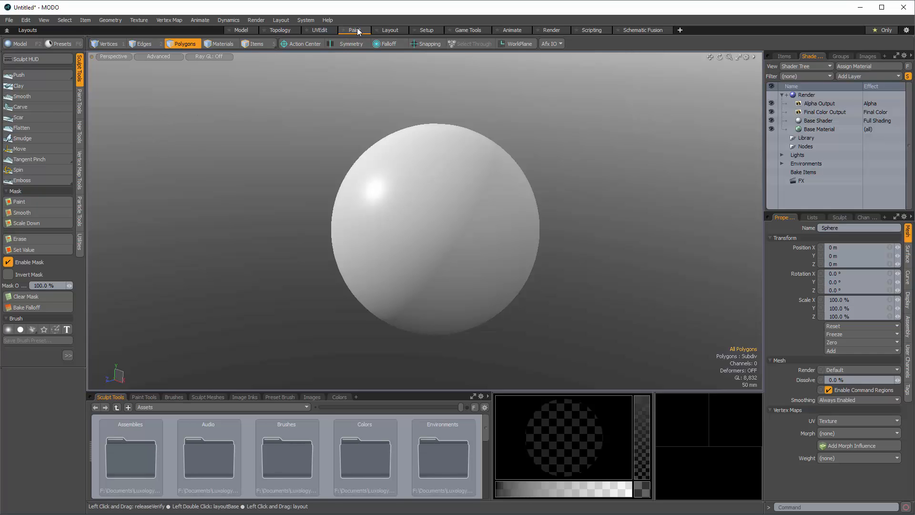
Switch to the Layout layout and bring the whole sphere into view.
left_click(395, 34)
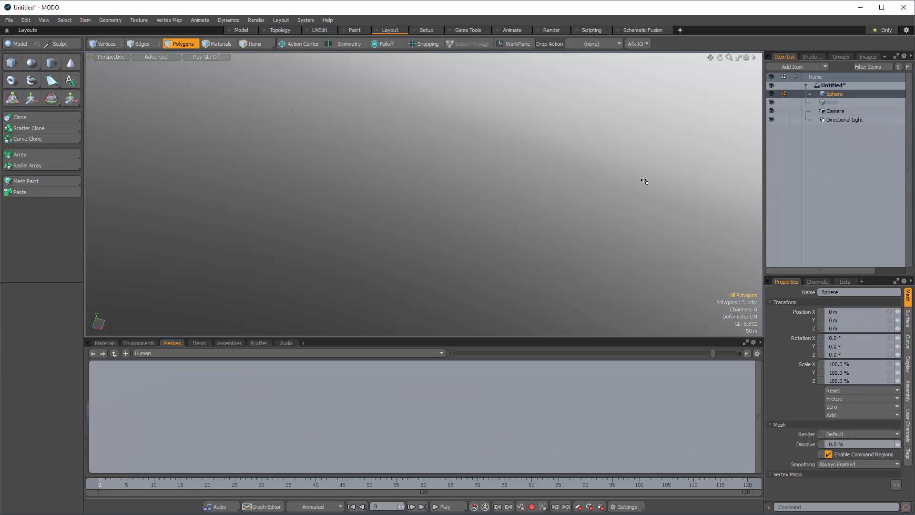
left_click_drag(644, 180, 624, 176, "alt")
left_click_drag(516, 183, 463, 233, "alt")
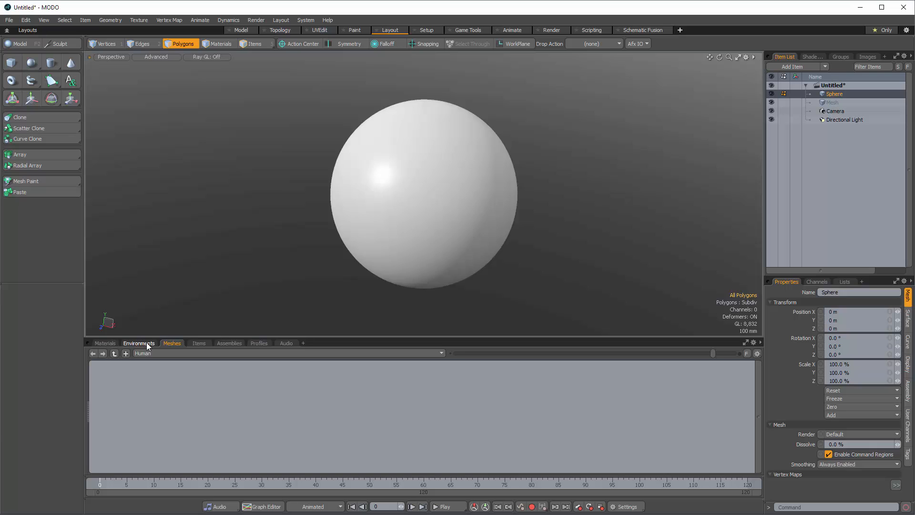
Set the preset browser to the Meshes folder and look over its subfolders.
left_click(159, 353)
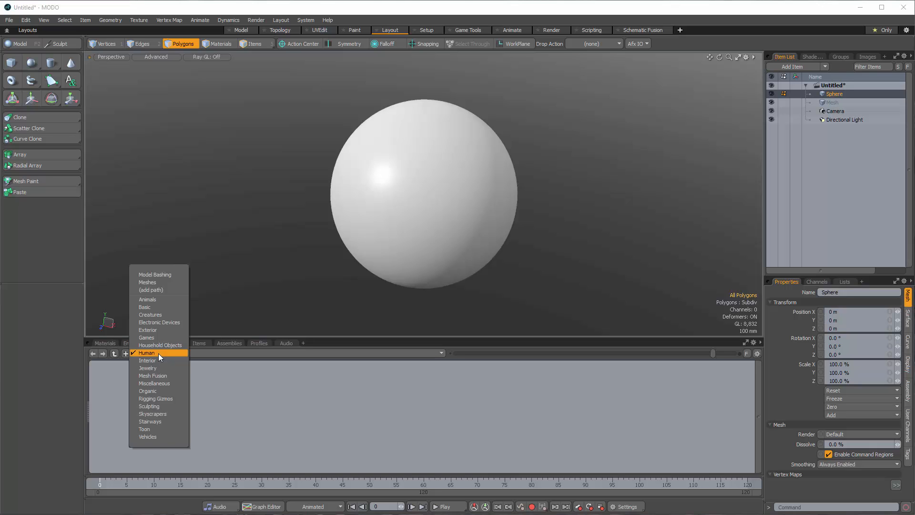
left_click(155, 281)
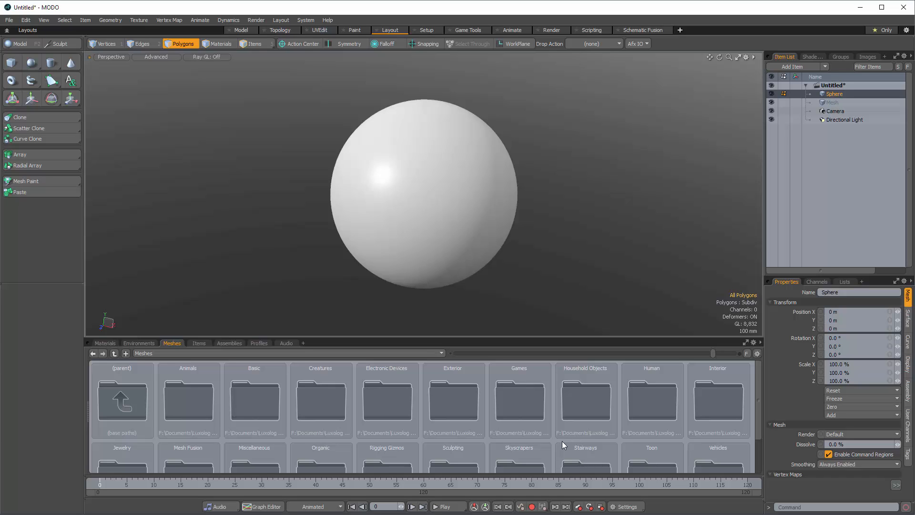
mouse_move(565, 420)
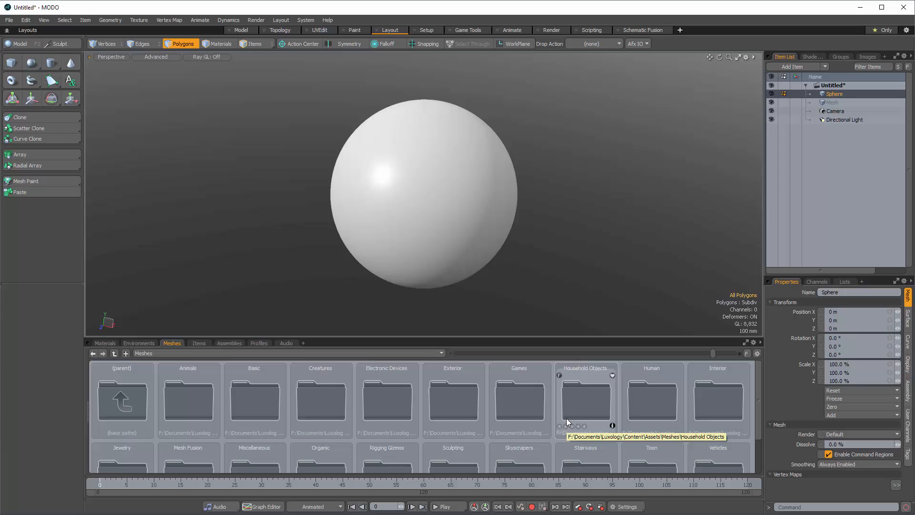
mouse_move(545, 399)
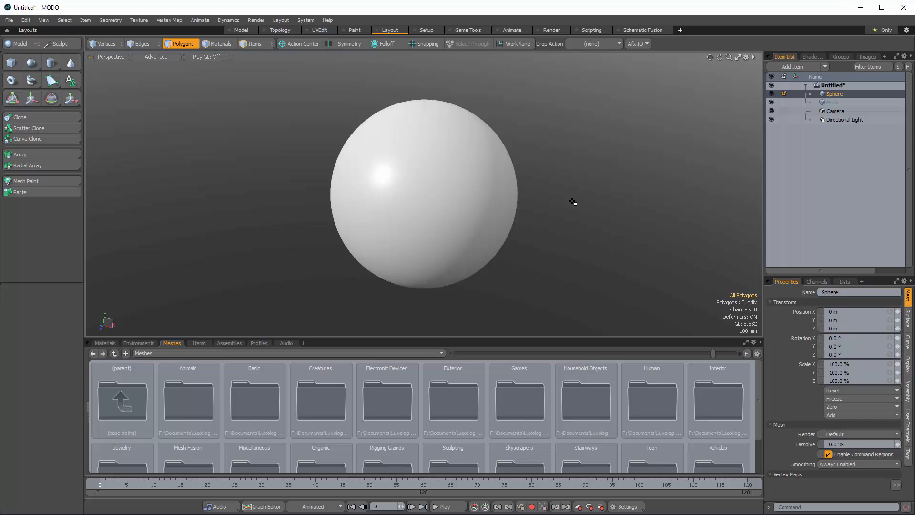
View the scene from another angle in the Setup layout and switch to the Game Tools layout.
left_click(425, 29)
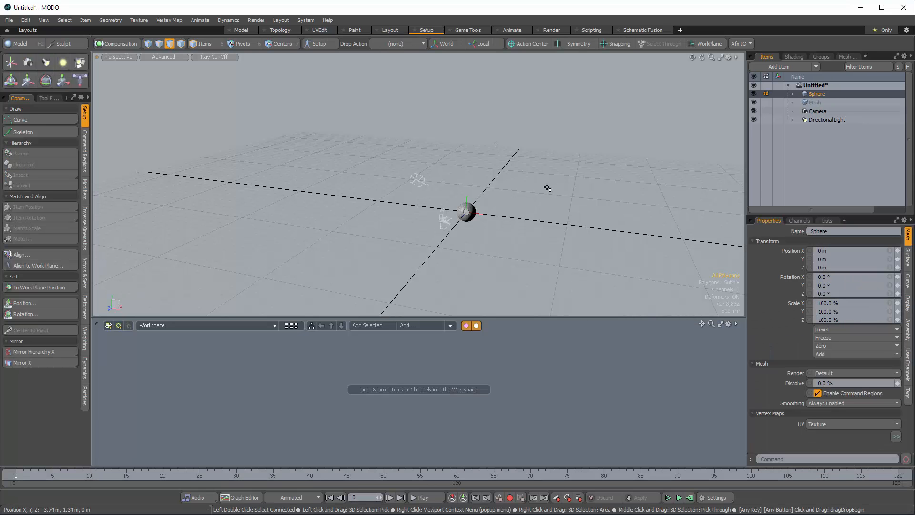
left_click_drag(548, 188, 466, 195, "alt")
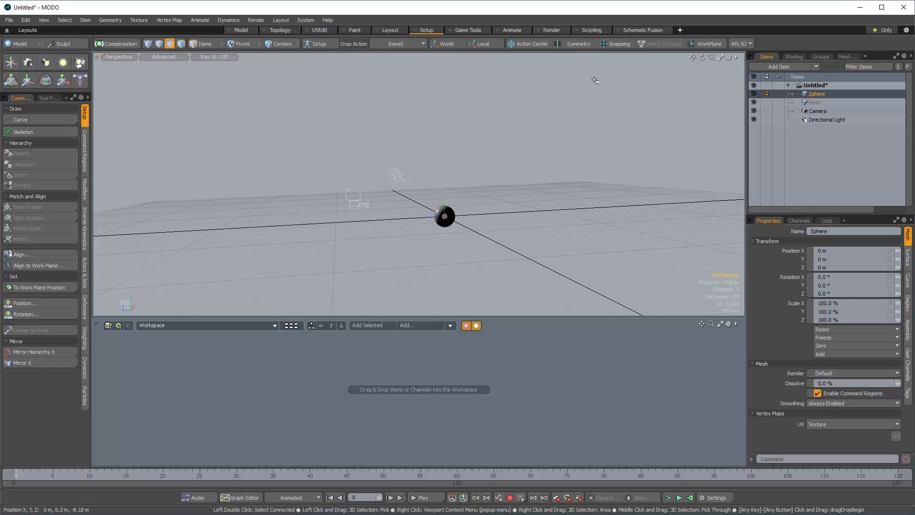
left_click(469, 30)
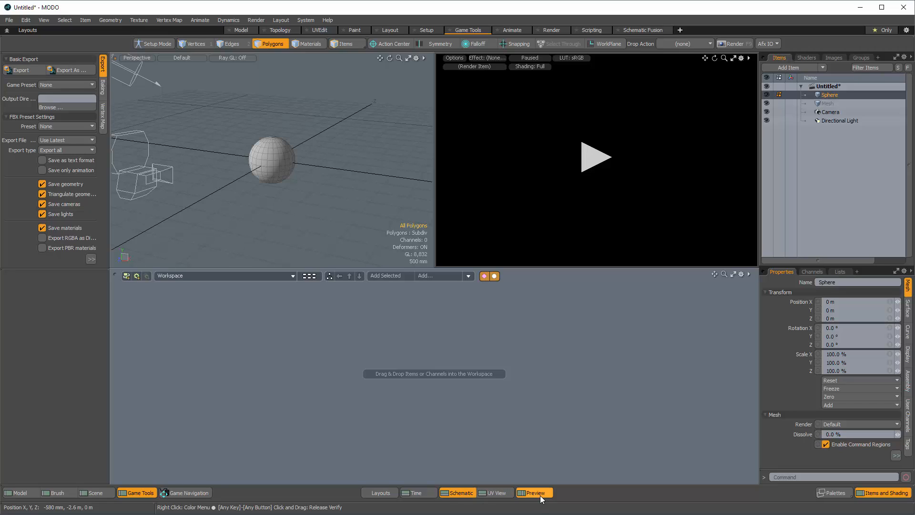
Show the Scene, Brush and Model toolsets in turn, and return to the Game Tools toolset.
left_click(93, 493)
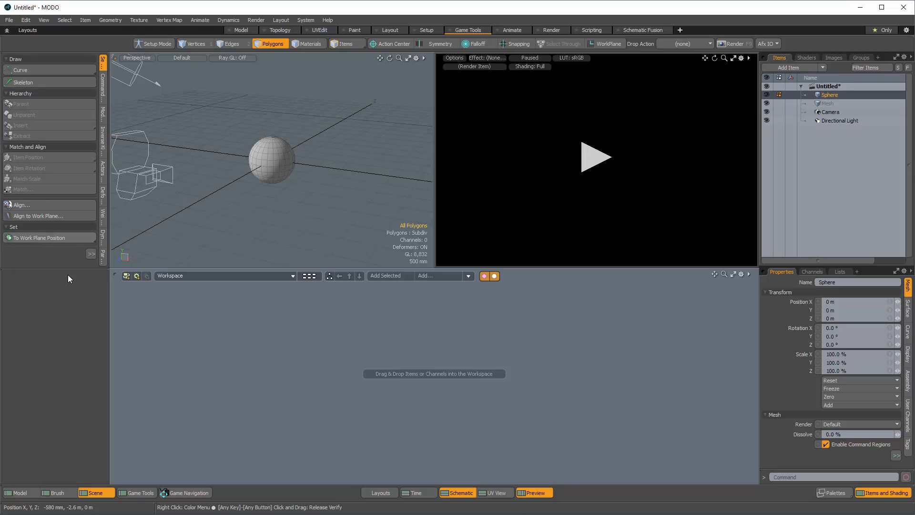
left_click(60, 492)
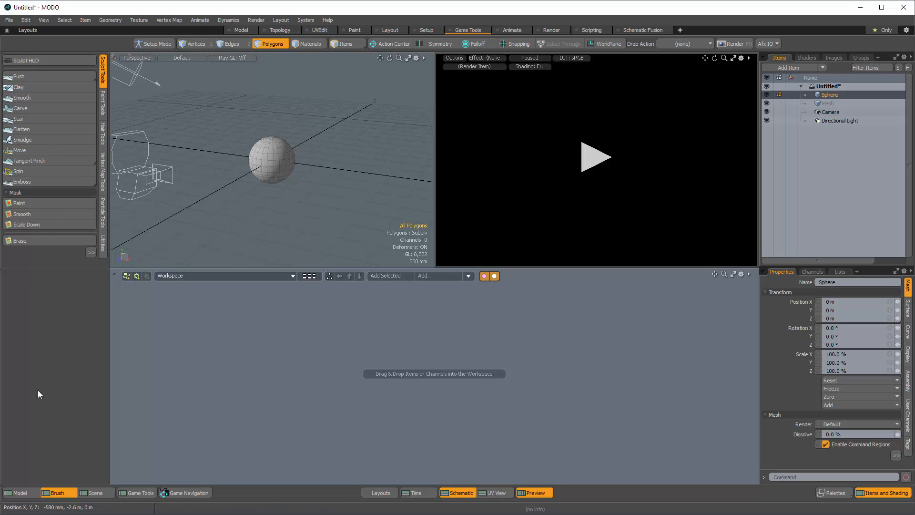
left_click(19, 493)
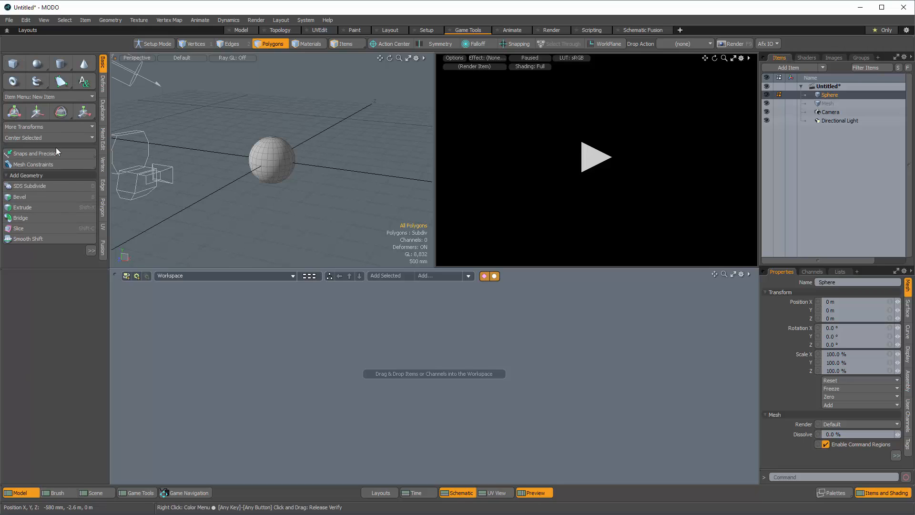
left_click(138, 492)
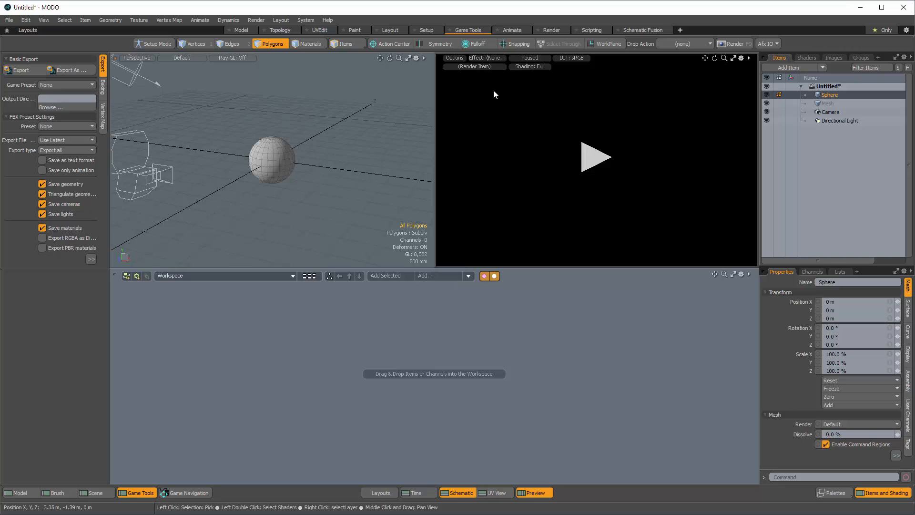
Switch to the Animate layout, fit the sphere in the viewport, and hide and restore the shading and properties panels.
left_click(513, 30)
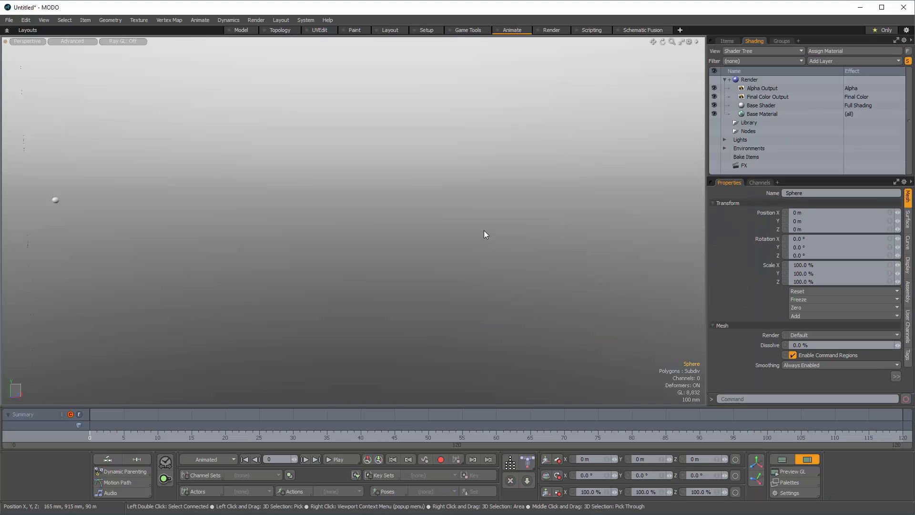
key("a")
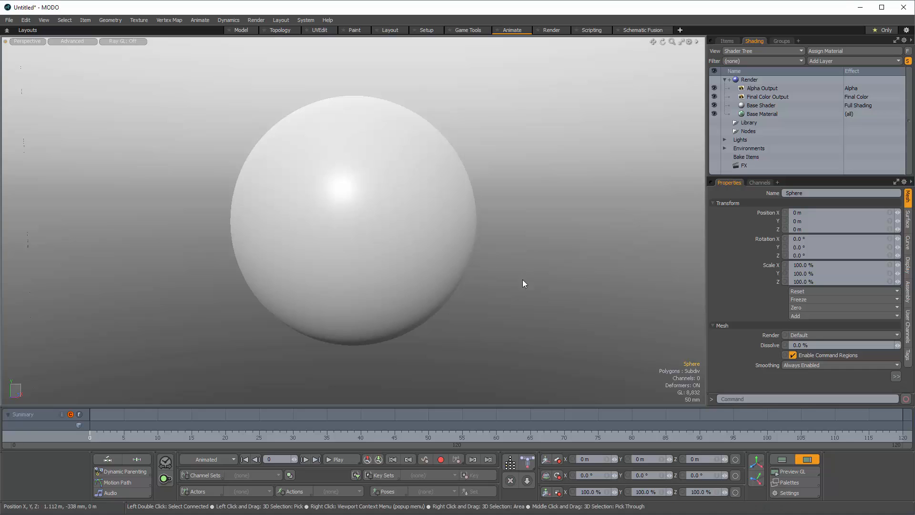
left_click(809, 459)
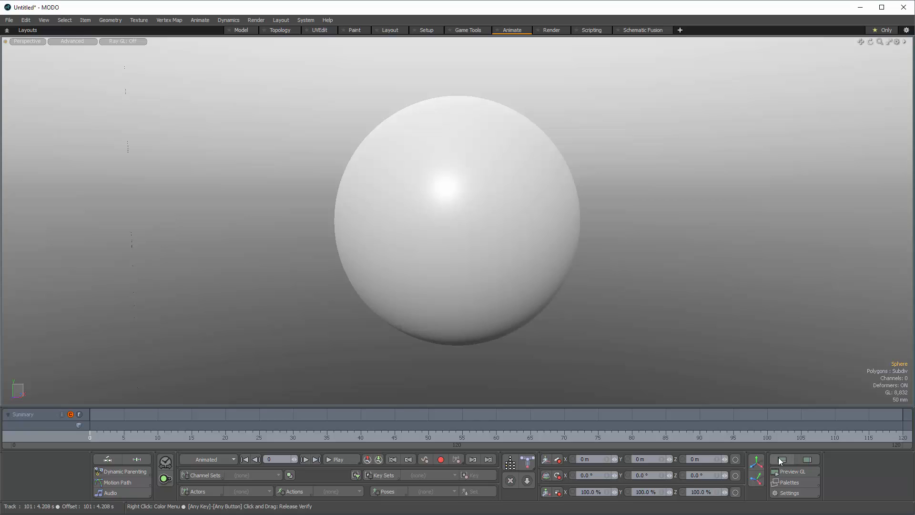
left_click(808, 460)
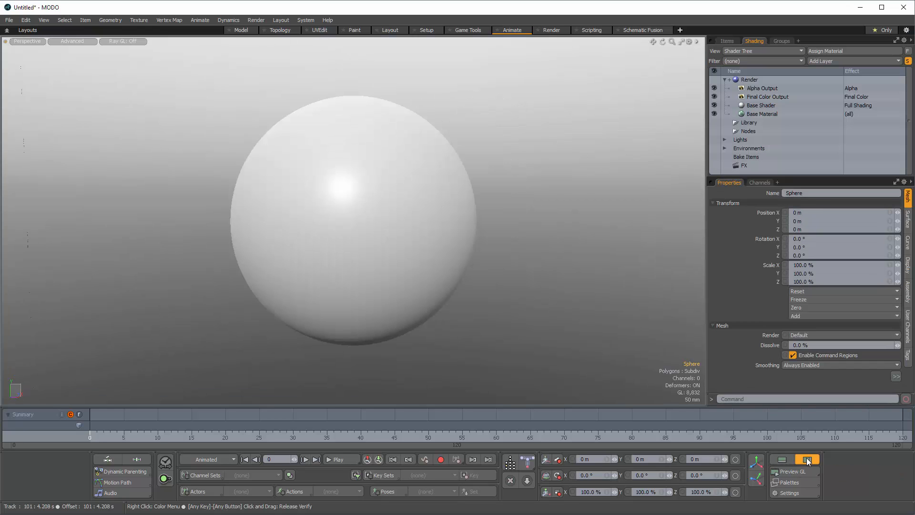
Show the item list in place of the shader tree and open the graph editor beneath the Animate viewport.
left_click(727, 41)
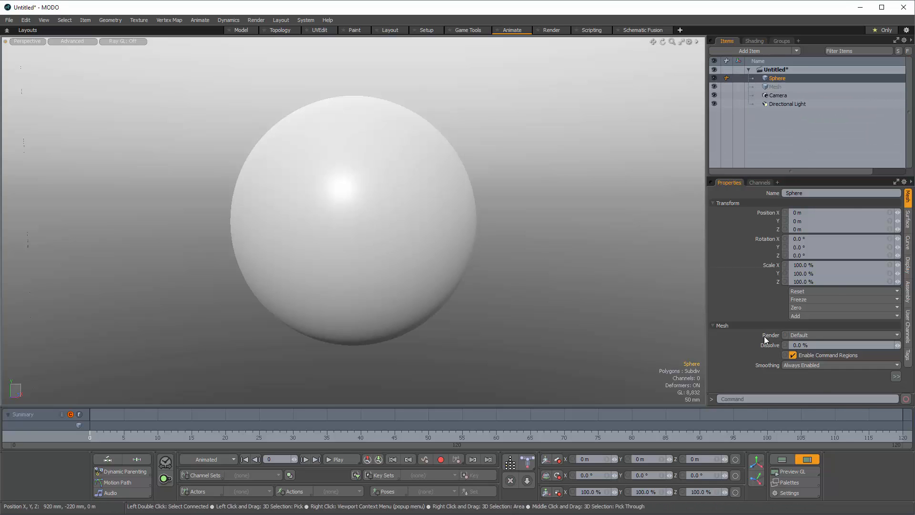
left_click(783, 460)
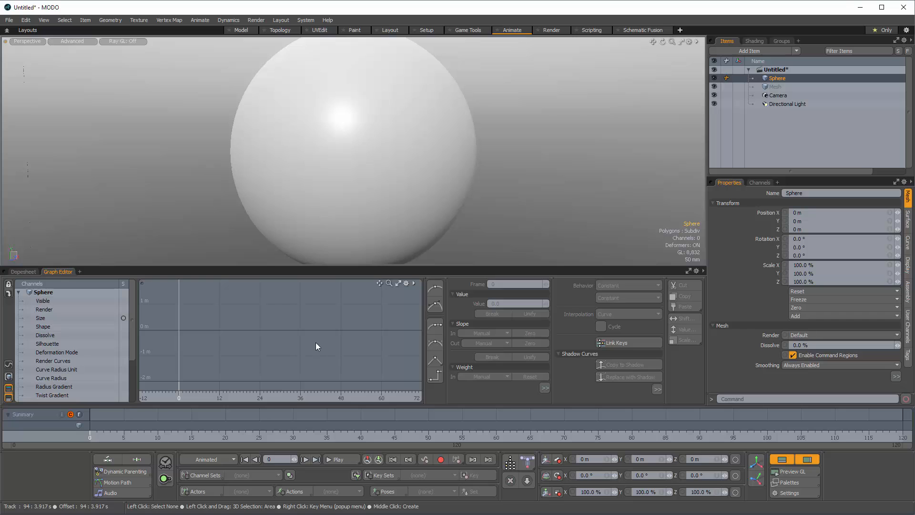
Switch to the Render layout, start the preview render, and reframe the render camera so the whole sphere is in view.
left_click(555, 30)
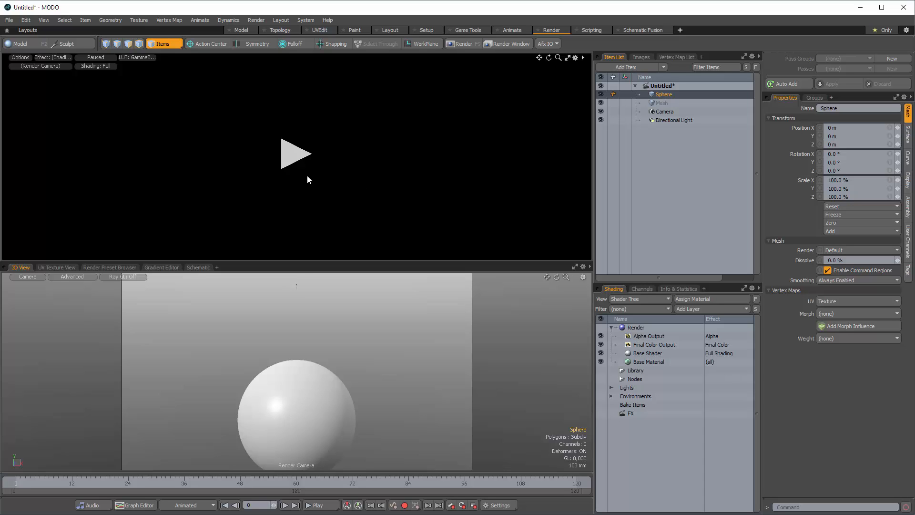
left_click(296, 150)
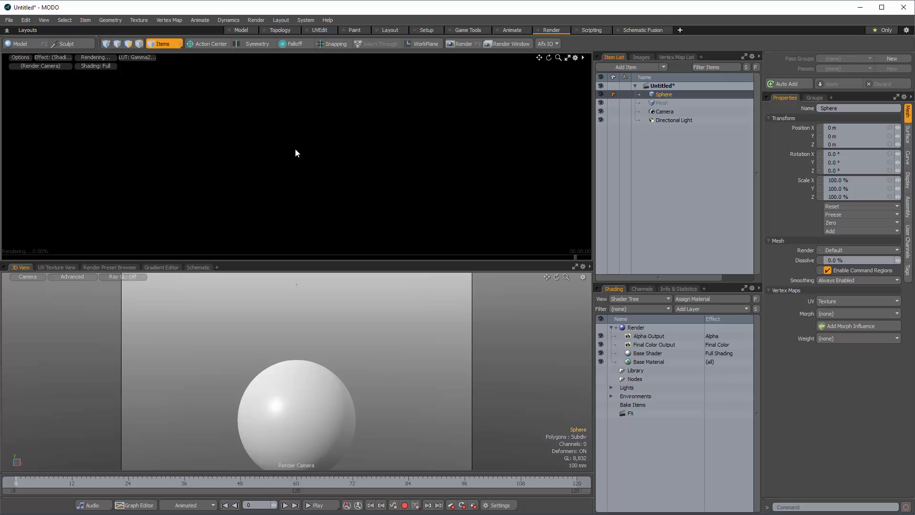
left_click_drag(336, 184, 352, 166, "alt+shift")
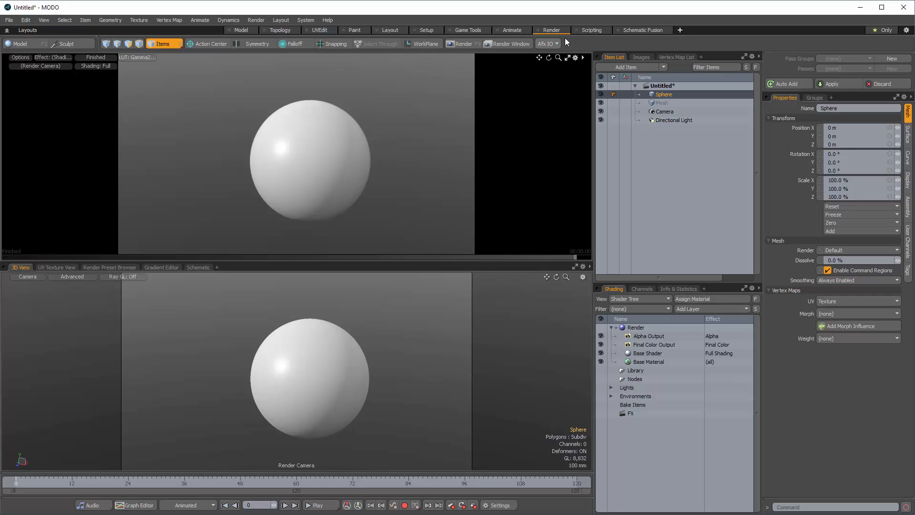
View the Scripting and Schematic Fusion layouts, and return to the Model layout.
left_click(588, 31)
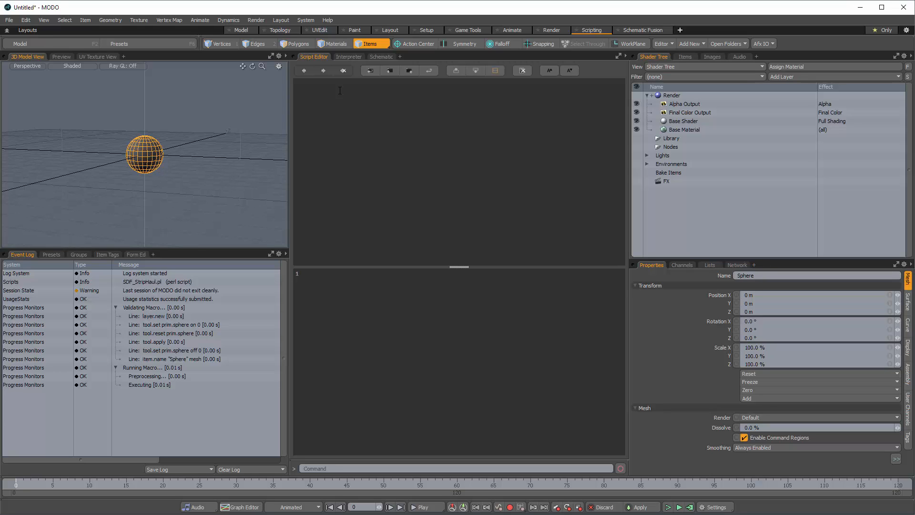
left_click(633, 29)
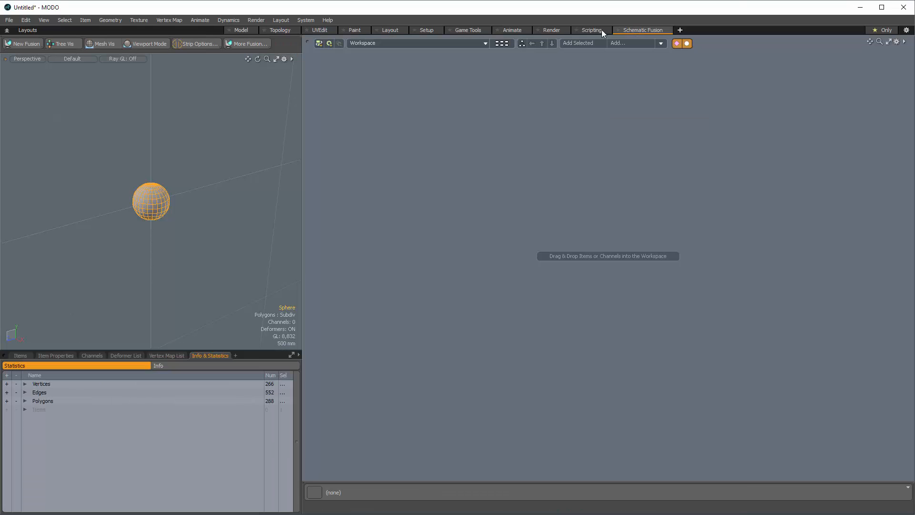
left_click(591, 30)
left_click(244, 32)
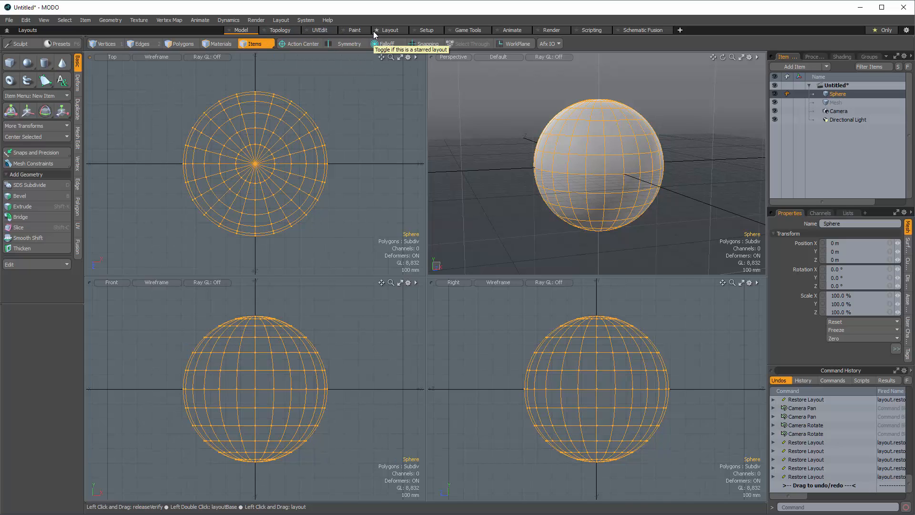
Star the Model, Paint and Render layouts and limit the layout switcher to starred layouts only.
left_click(229, 31)
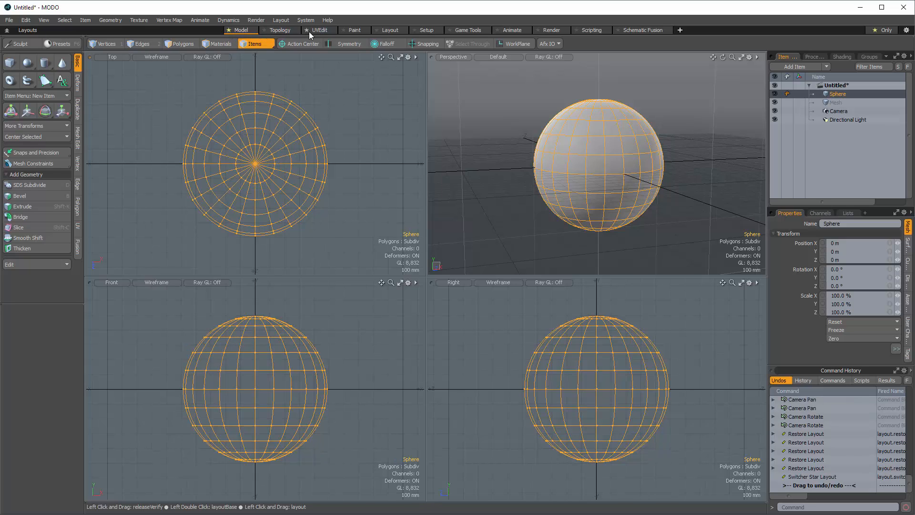
left_click(343, 30)
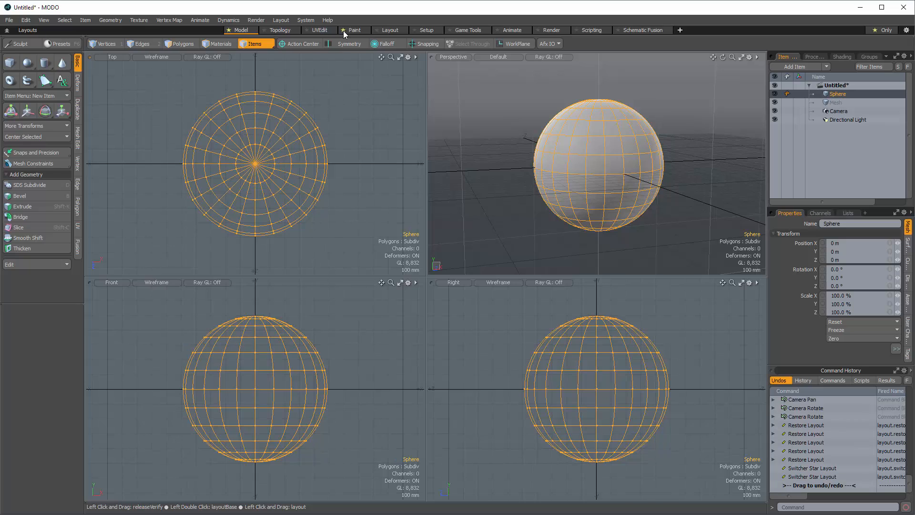
left_click(538, 30)
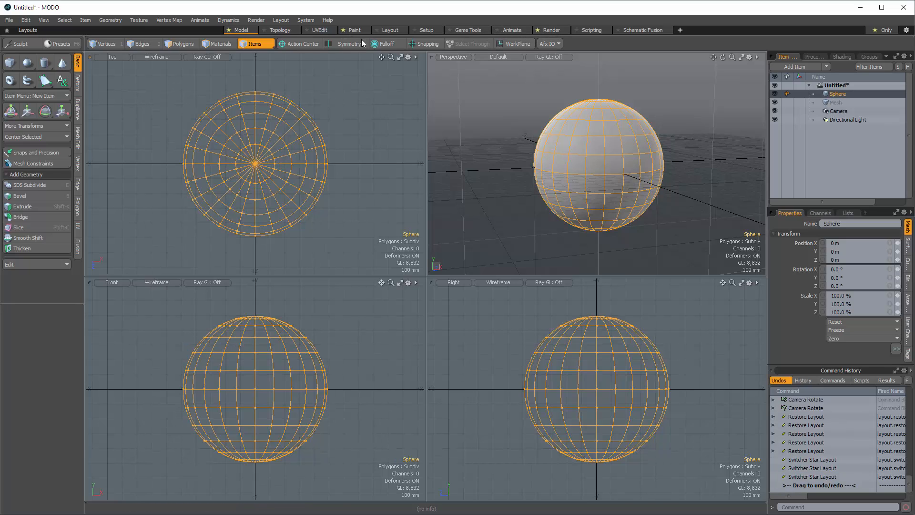
left_click(886, 31)
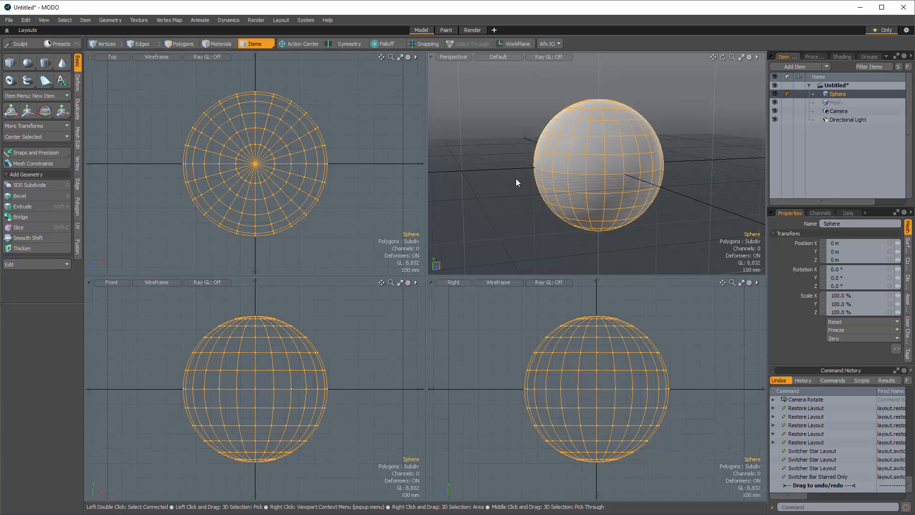
Show all layouts in the switcher again and remove the stars from Model, Paint and Render.
left_click(886, 30)
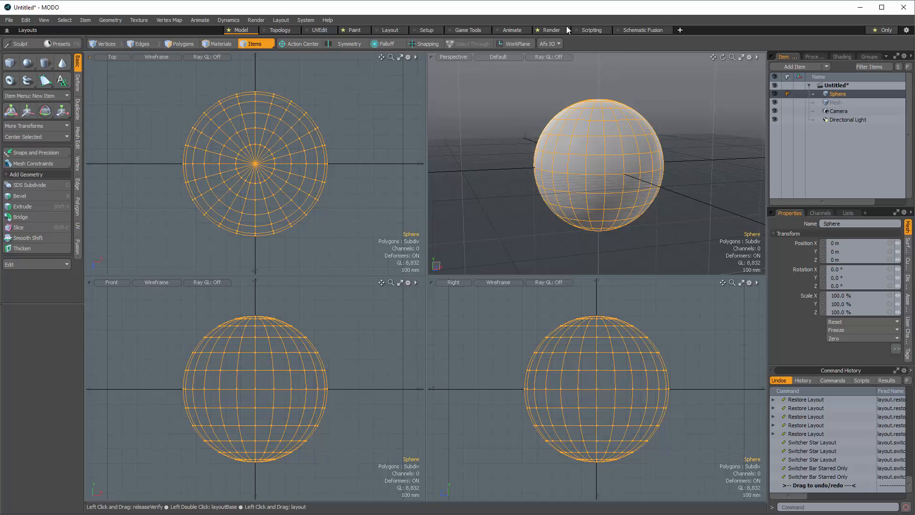
left_click(230, 30)
left_click(344, 30)
left_click(537, 29)
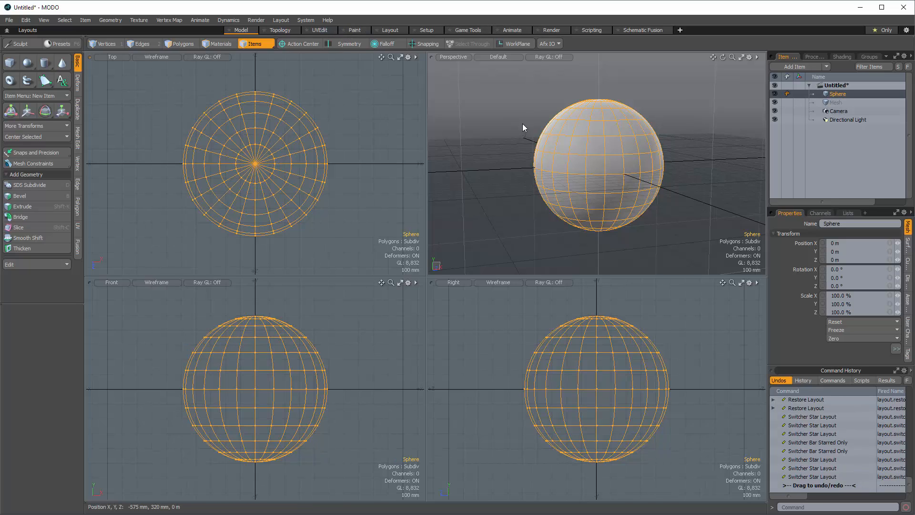